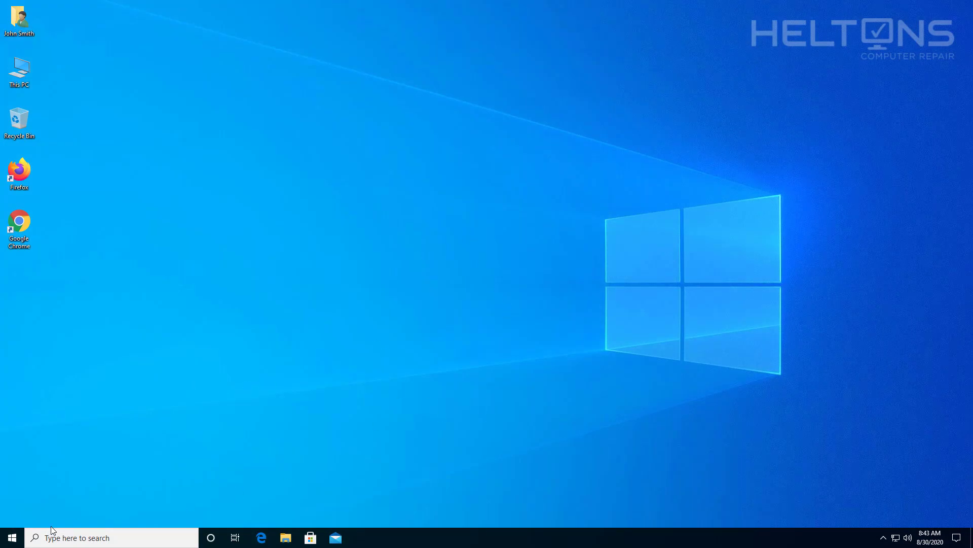
Open the Run dialog through Windows search and enter compmgmt.msc.
left_click(32, 538)
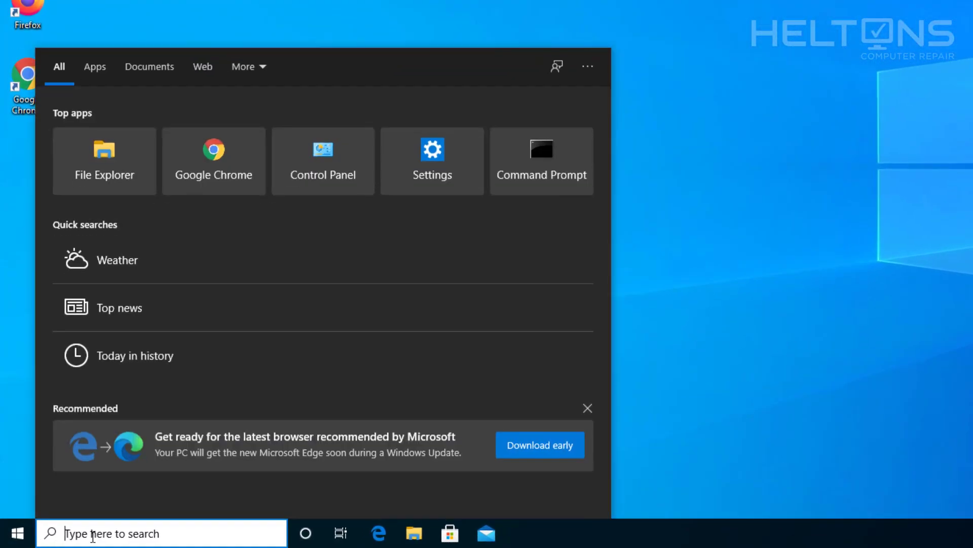
key("super+r")
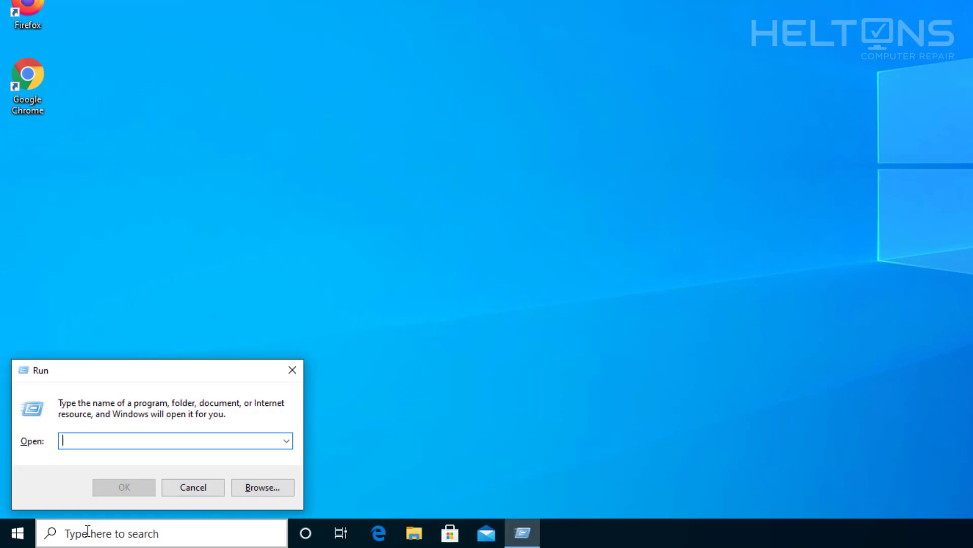
left_click(174, 485)
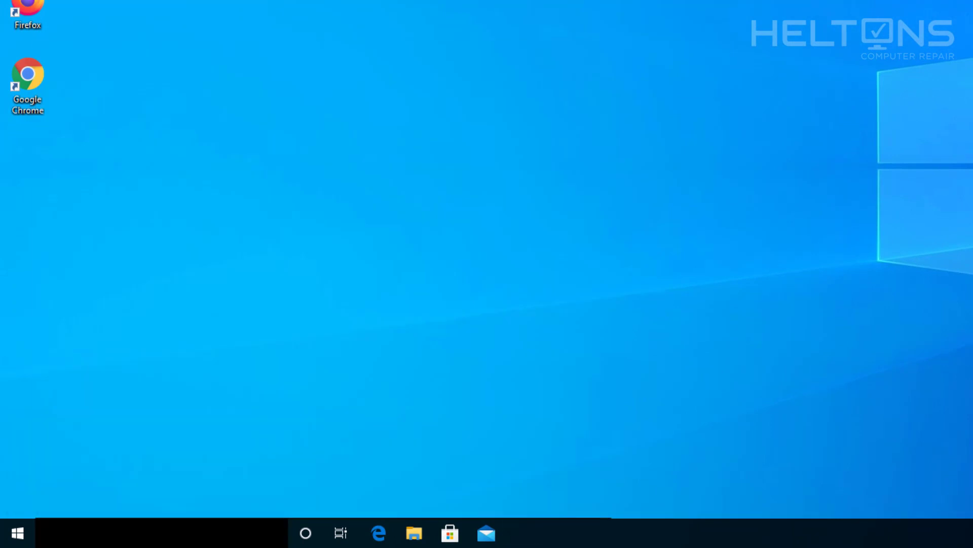
left_click(110, 534)
type("run")
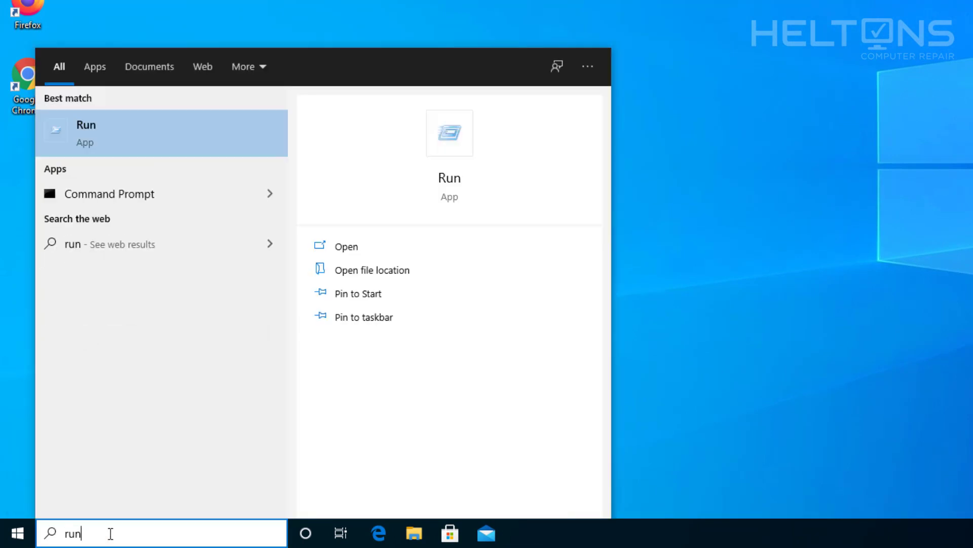
key("Return")
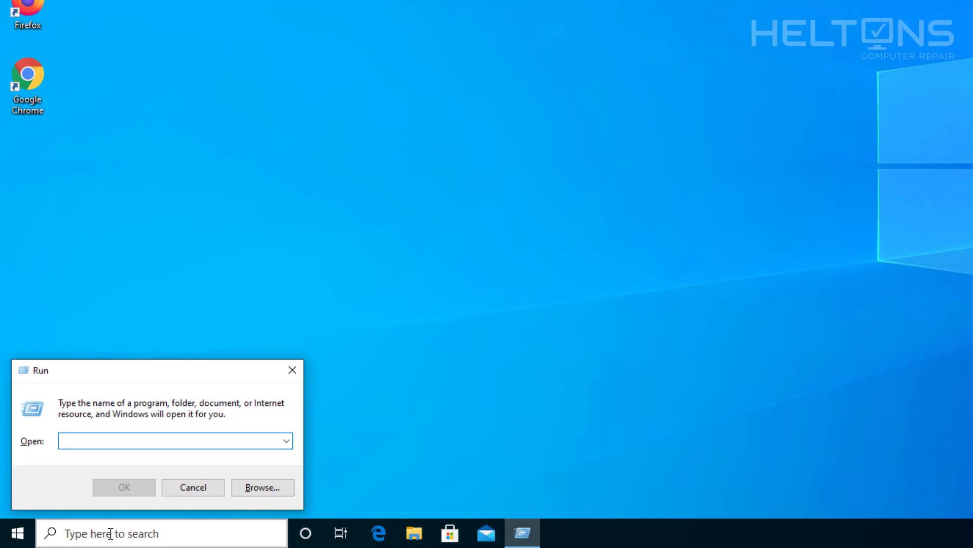
type("comp")
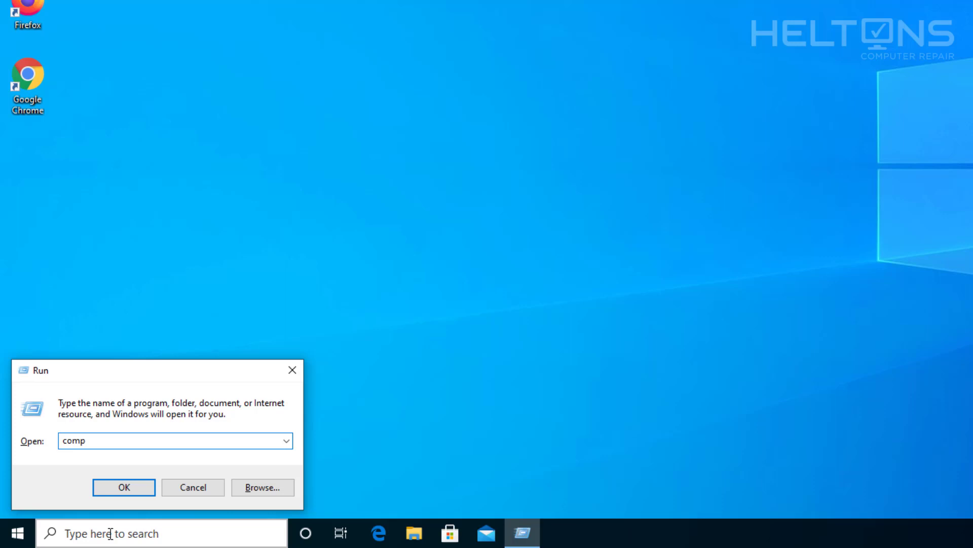
type("mgmt.msc")
Launch Computer Management maximized and show Disk Management listing Disk 0's volumes.
key("Return")
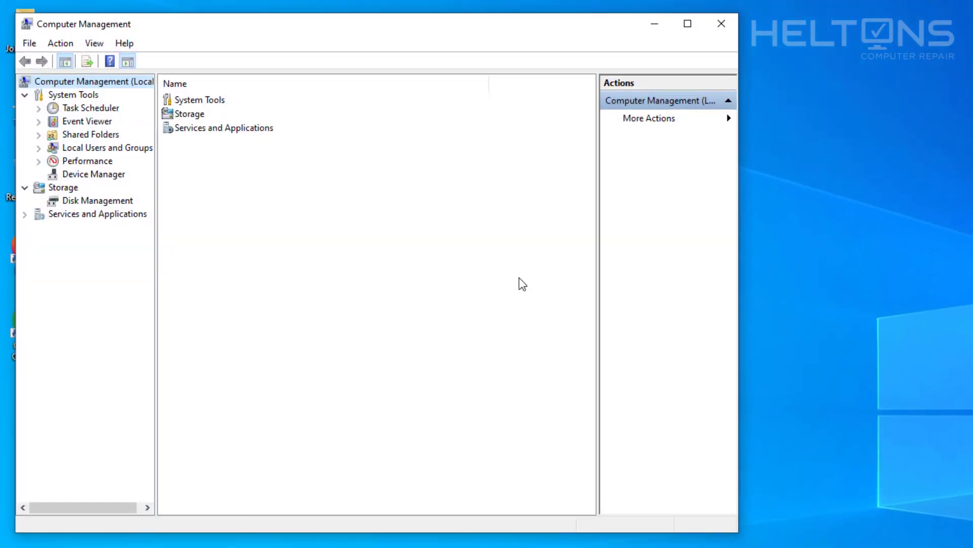
left_click(688, 24)
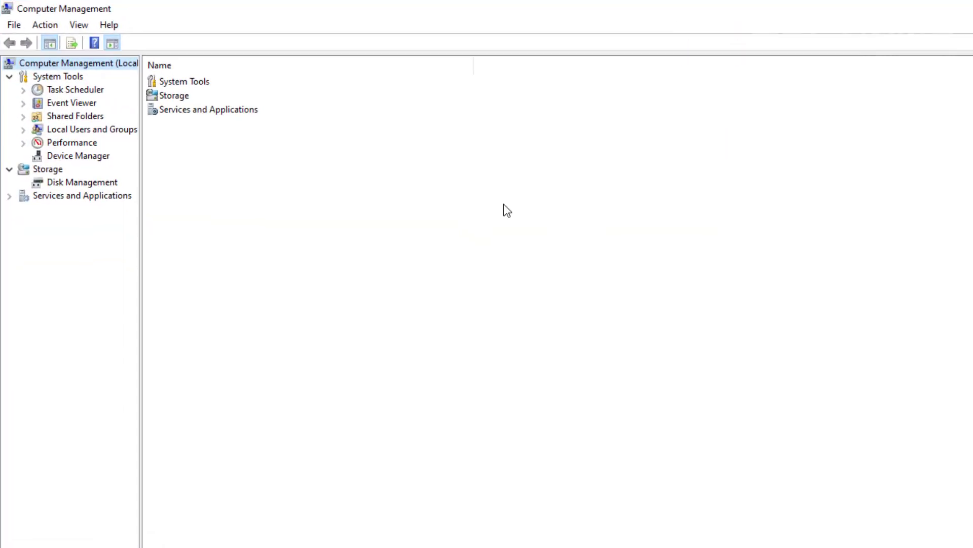
left_click(106, 183)
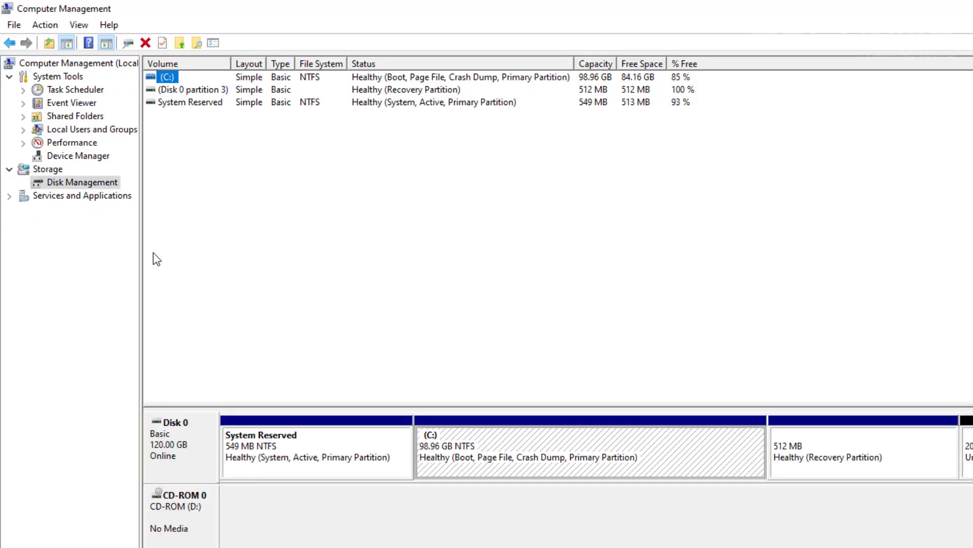
Start Create VHD from Disk Management and set its file to C:\Virtual_Drive.vhd.
right_click(58, 189)
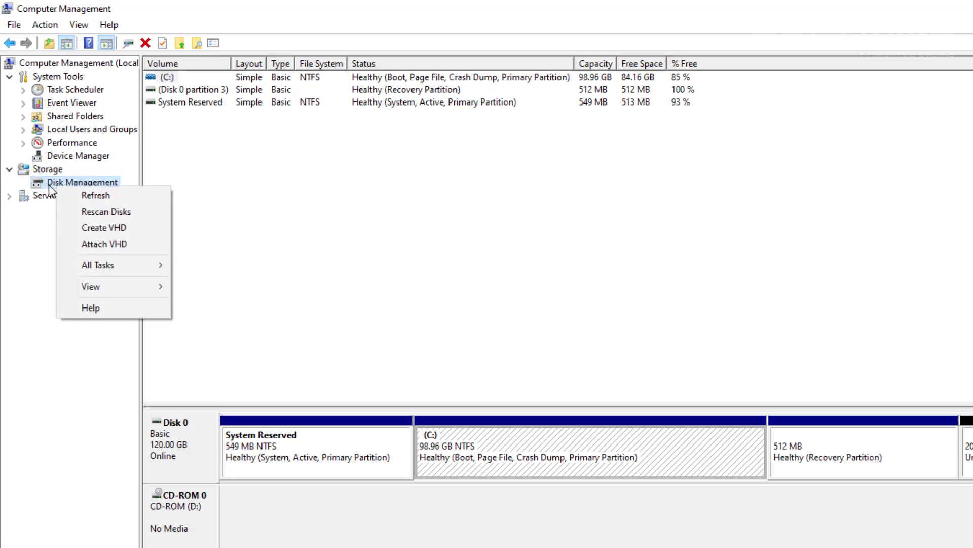
left_click(118, 229)
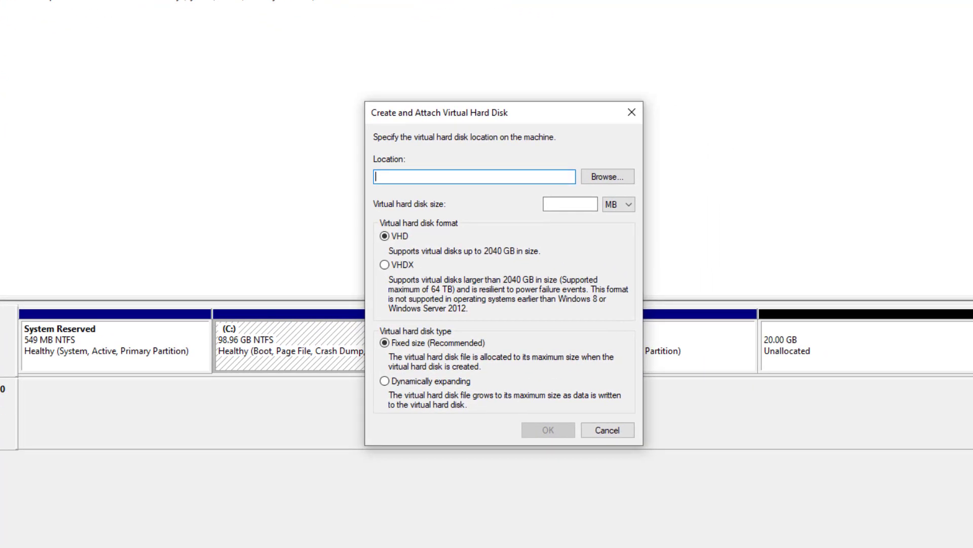
left_click(612, 180)
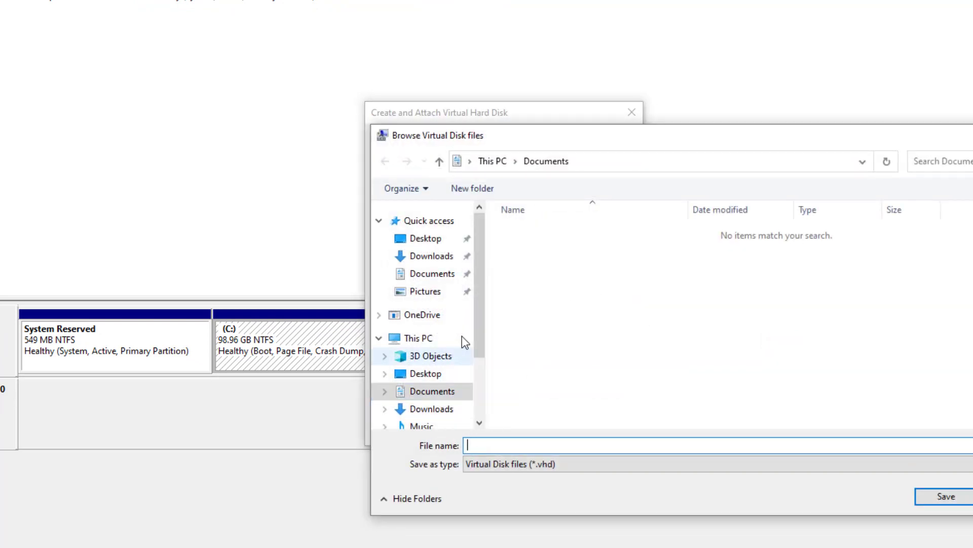
scroll(470, 330, "down", 2)
left_click(451, 385)
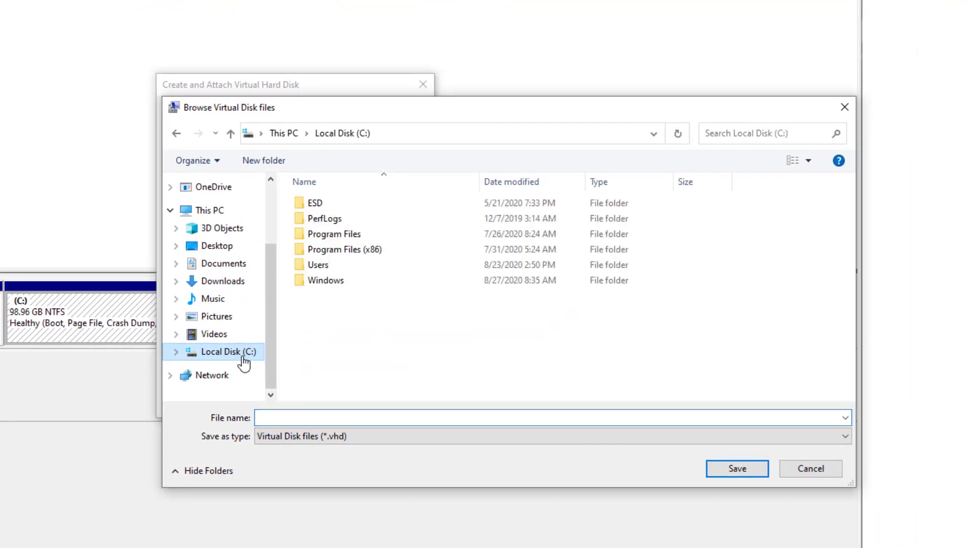
left_click(315, 416)
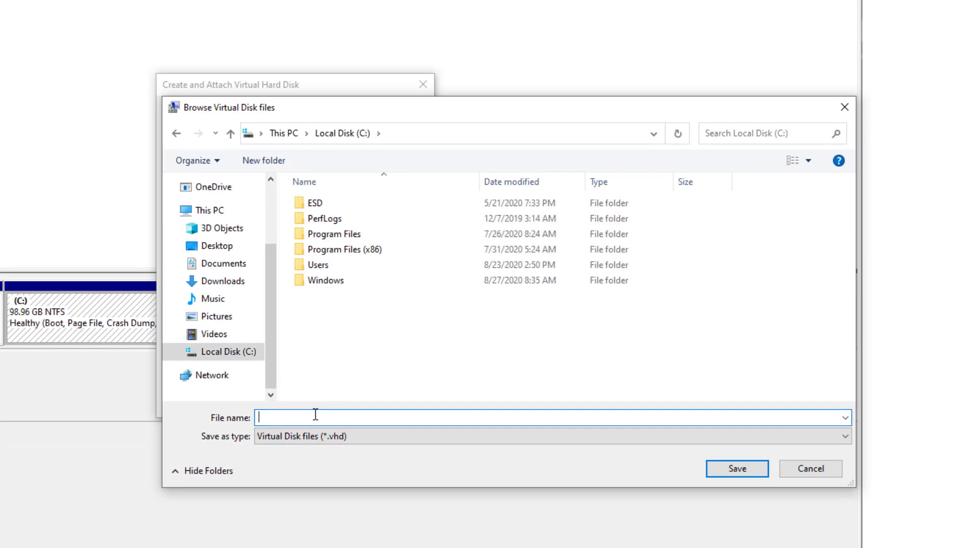
type("Virtual_Drive")
left_click(725, 468)
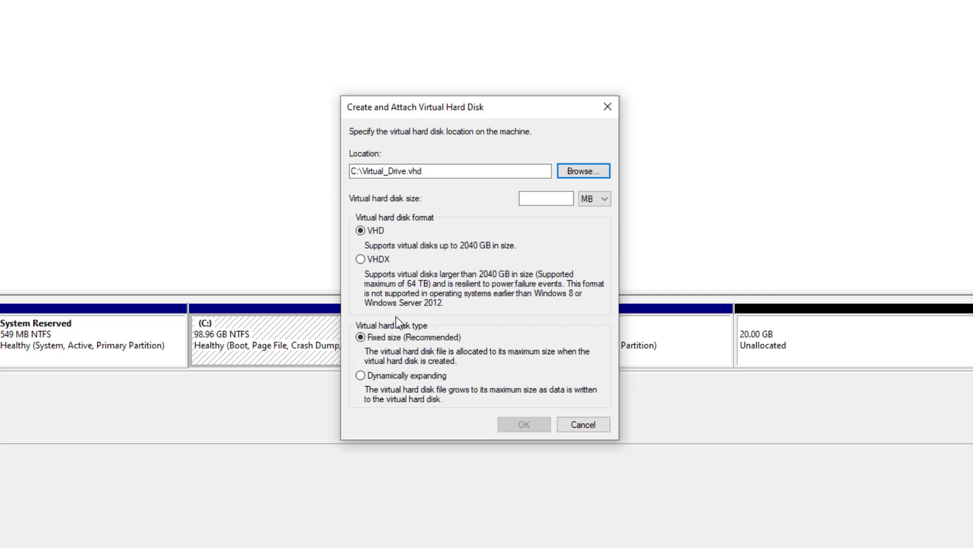
Set the virtual disk size to 20 GB and create it as Disk 1.
left_click(533, 198)
type("20")
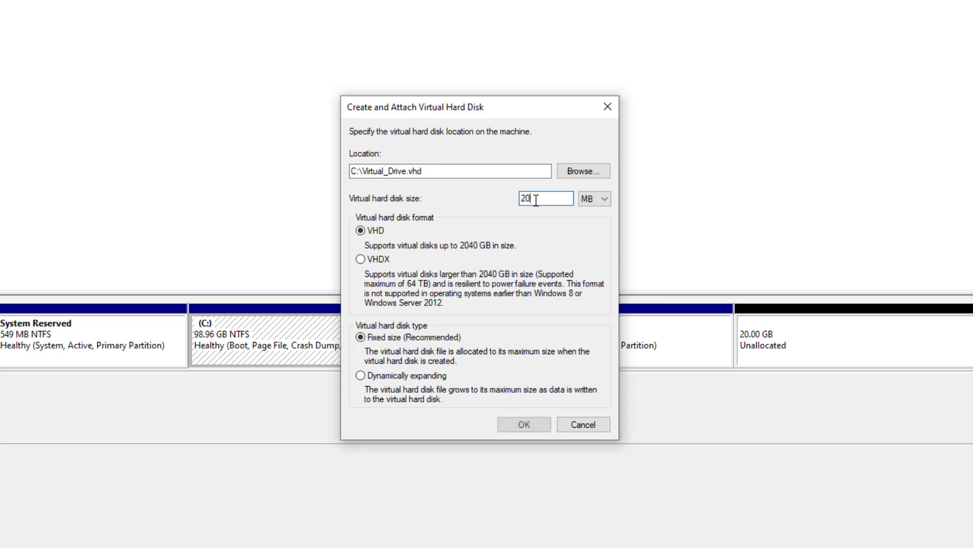
left_click(597, 200)
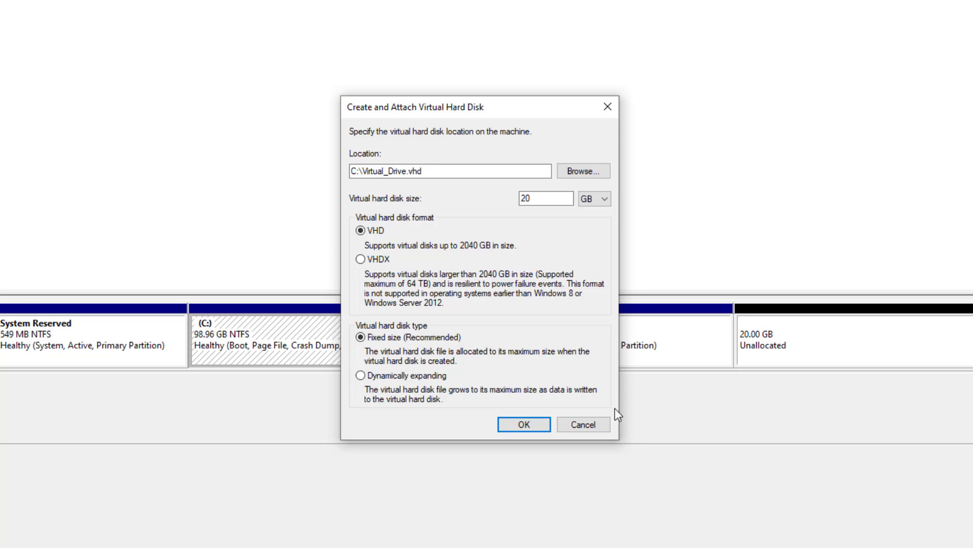
left_click(525, 425)
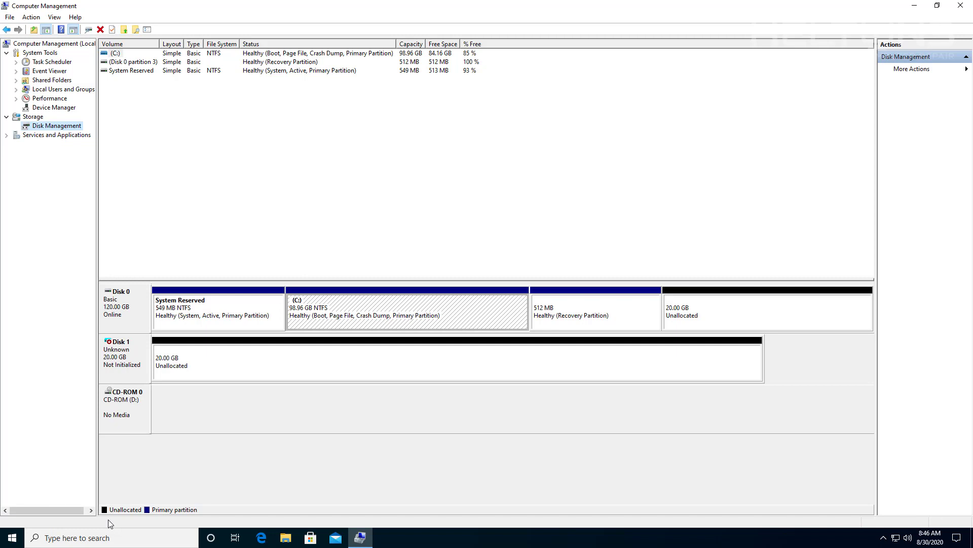
Initialize Disk 1 from its context menu with MBR (Master Boot Record), not GPT.
left_click(209, 367)
right_click(209, 367)
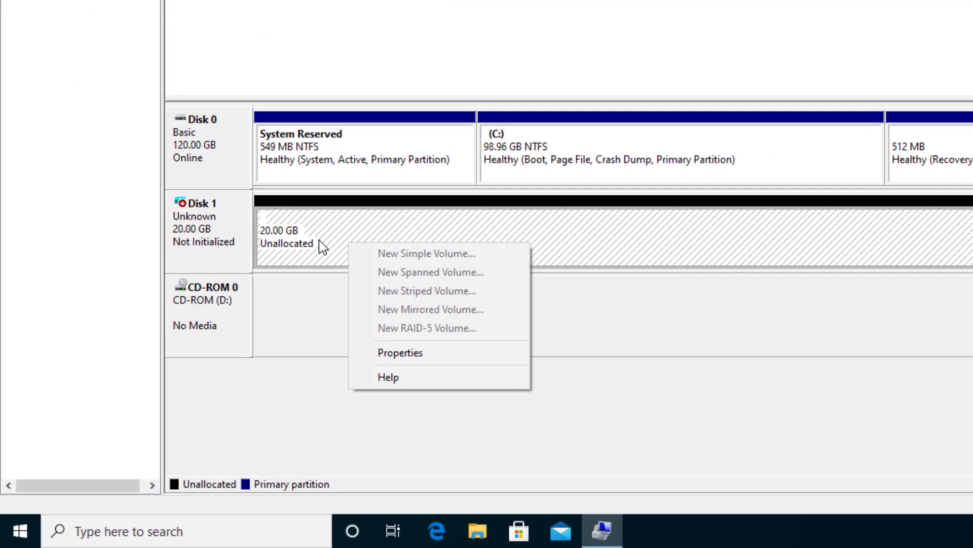
left_click(223, 235)
left_click(203, 246)
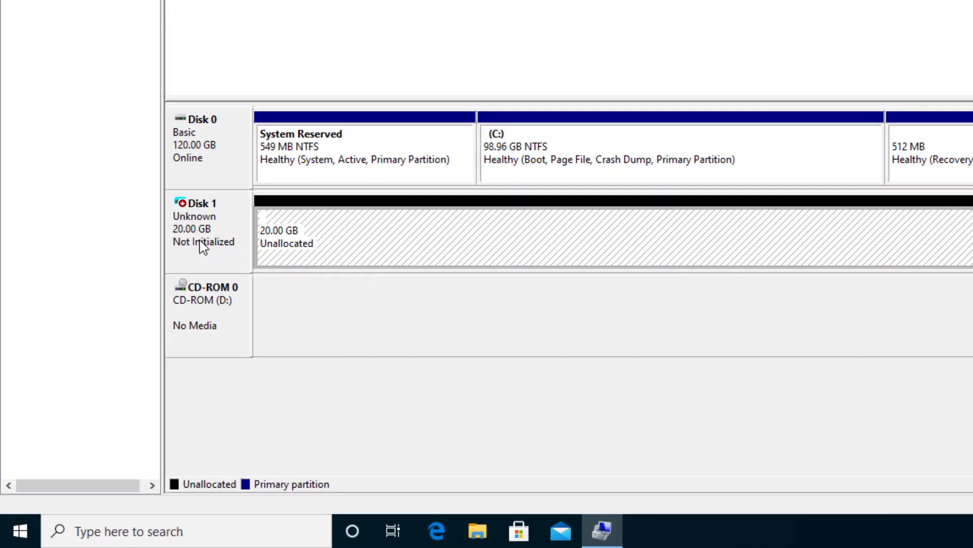
right_click(202, 246)
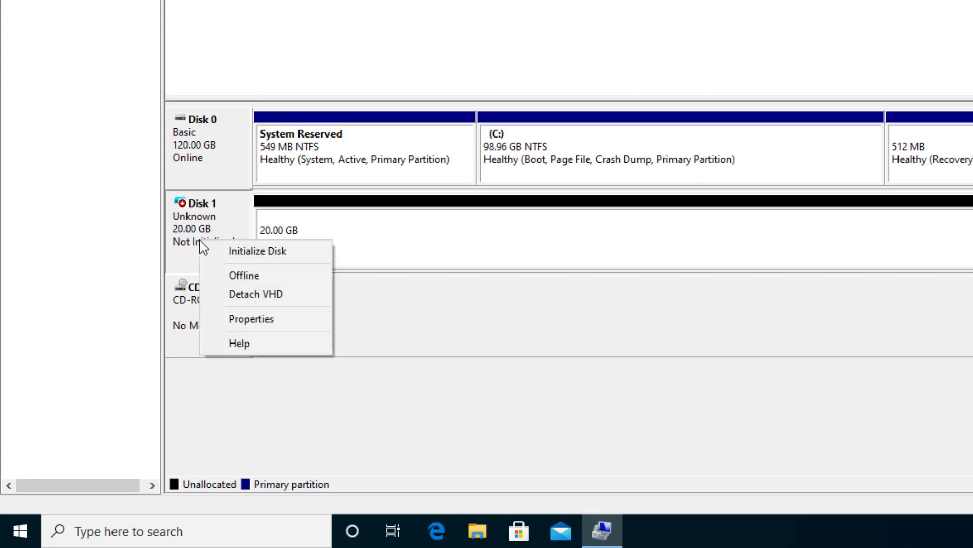
left_click(227, 252)
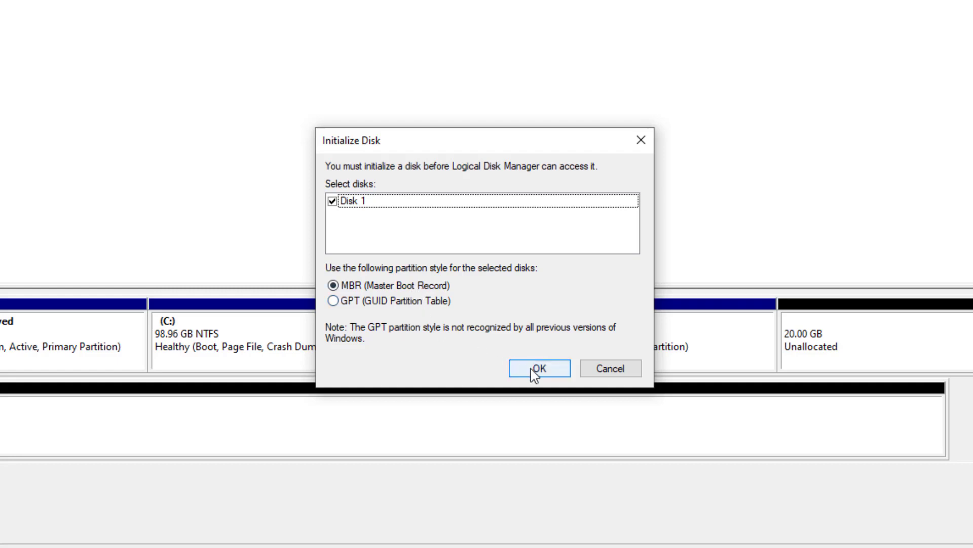
left_click(381, 304)
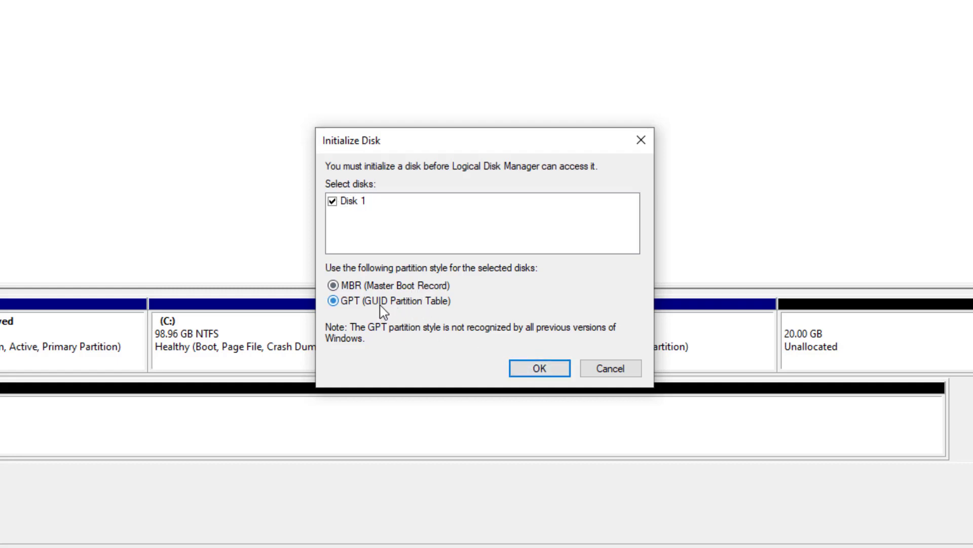
left_click(358, 287)
left_click(551, 374)
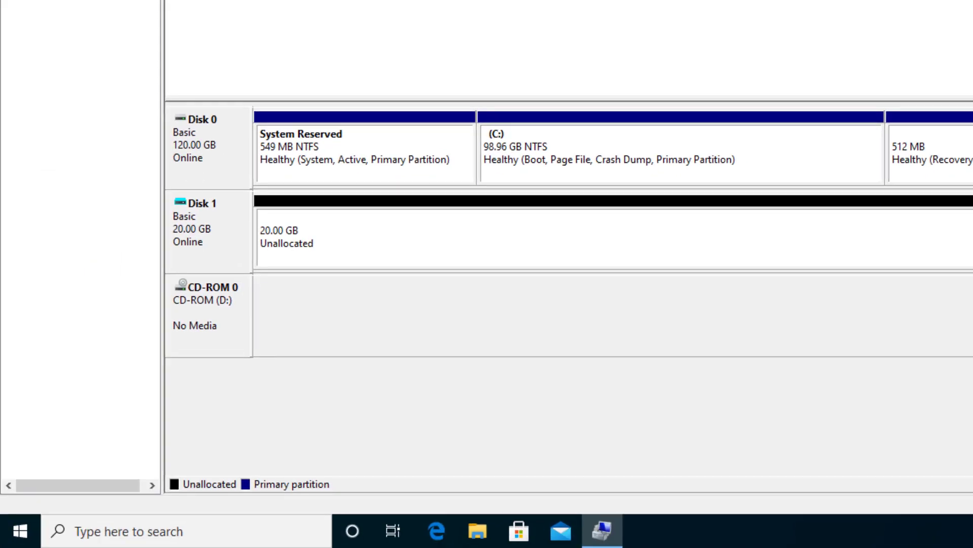
Start a New Simple Volume on Disk 1's unallocated space using the full 20477 MB.
left_click(371, 239)
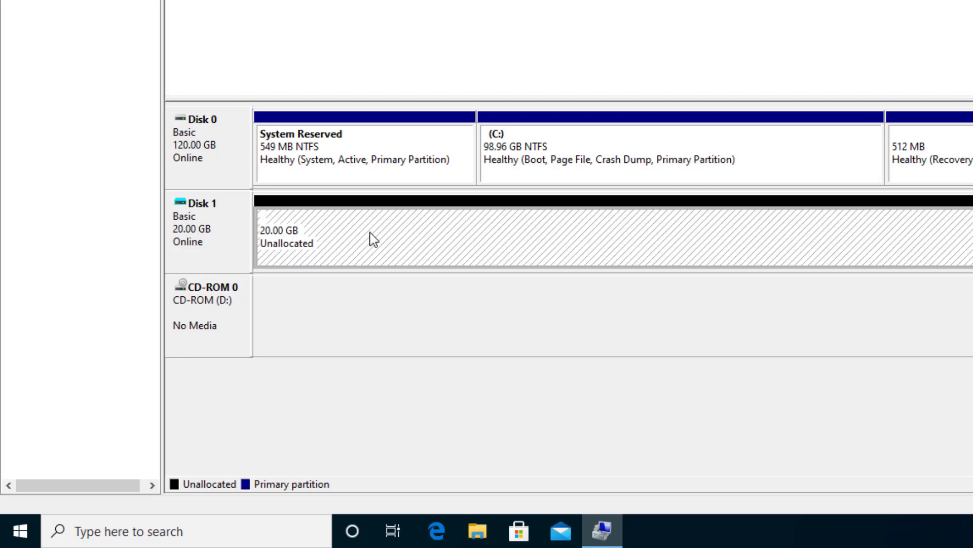
right_click(371, 233)
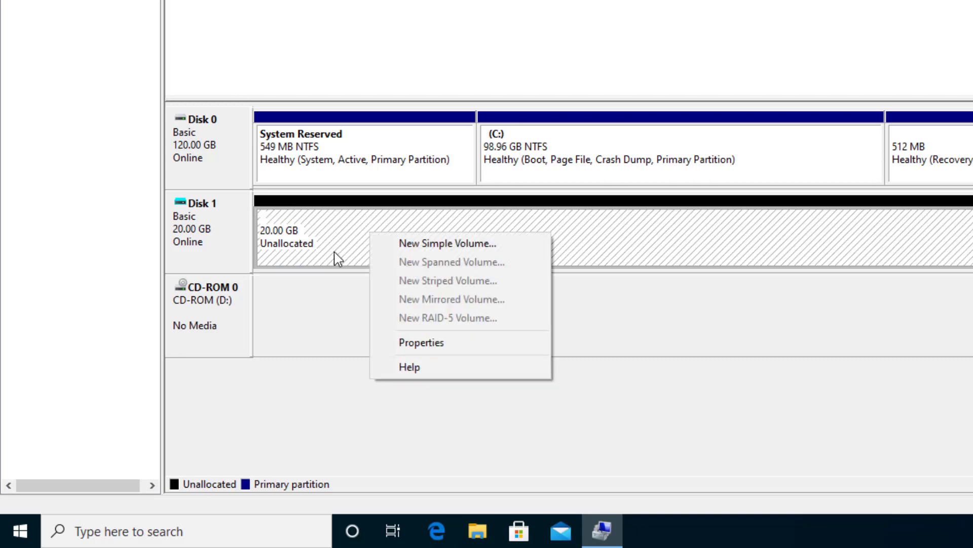
left_click(397, 250)
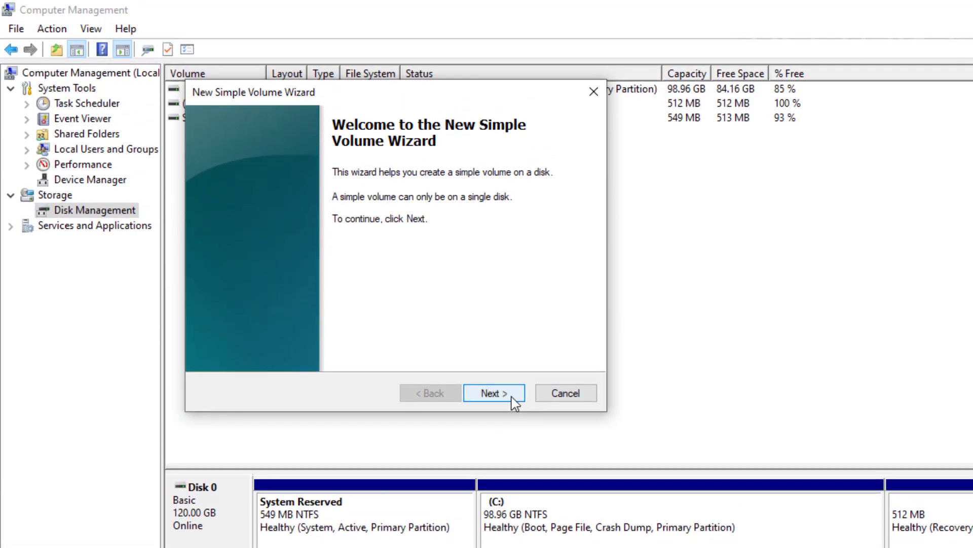
left_click(514, 403)
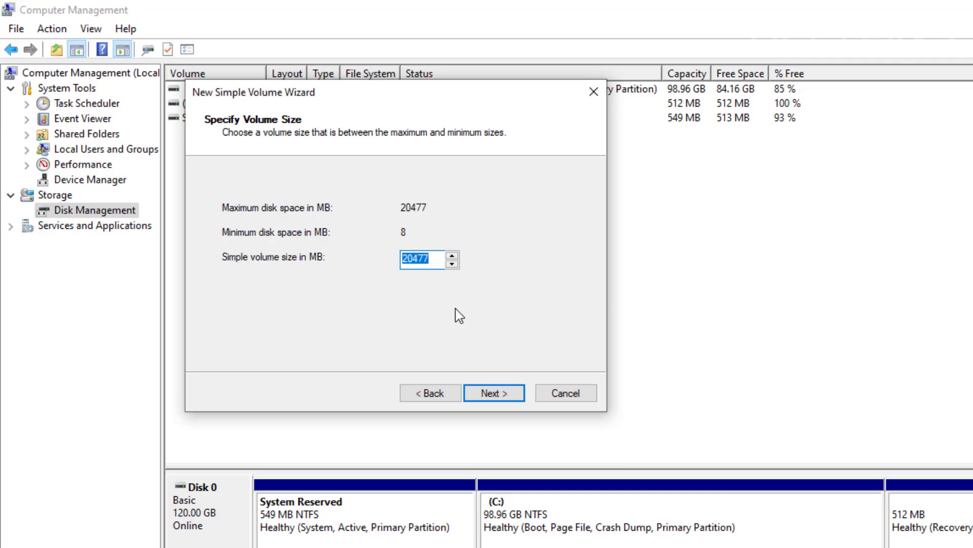
left_click(491, 394)
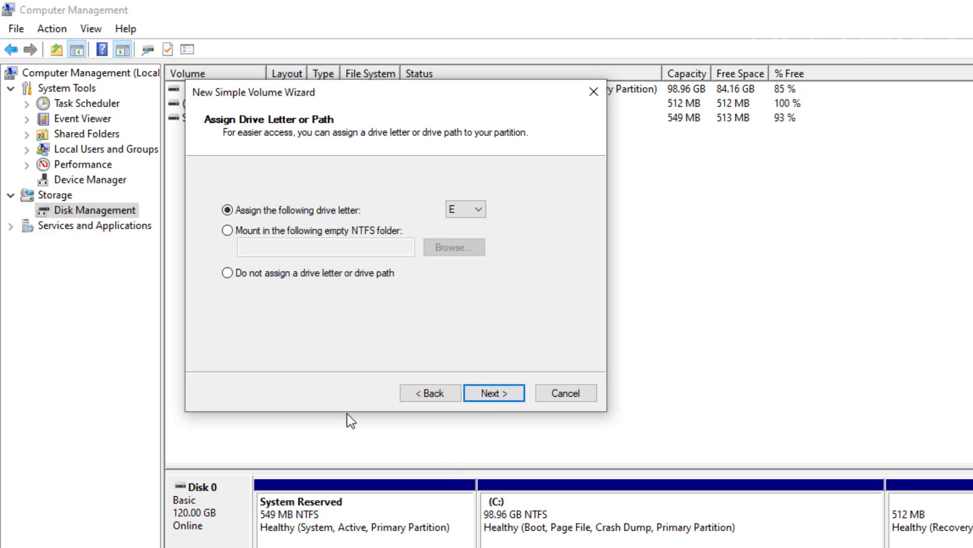
Keep E as the drive letter and move on to the Format Partition page.
left_click(459, 209)
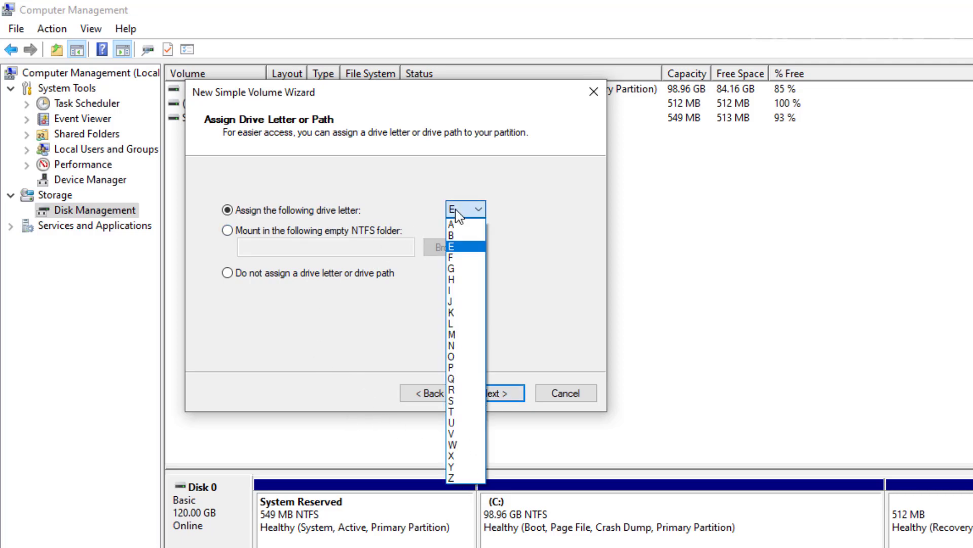
left_click(461, 252)
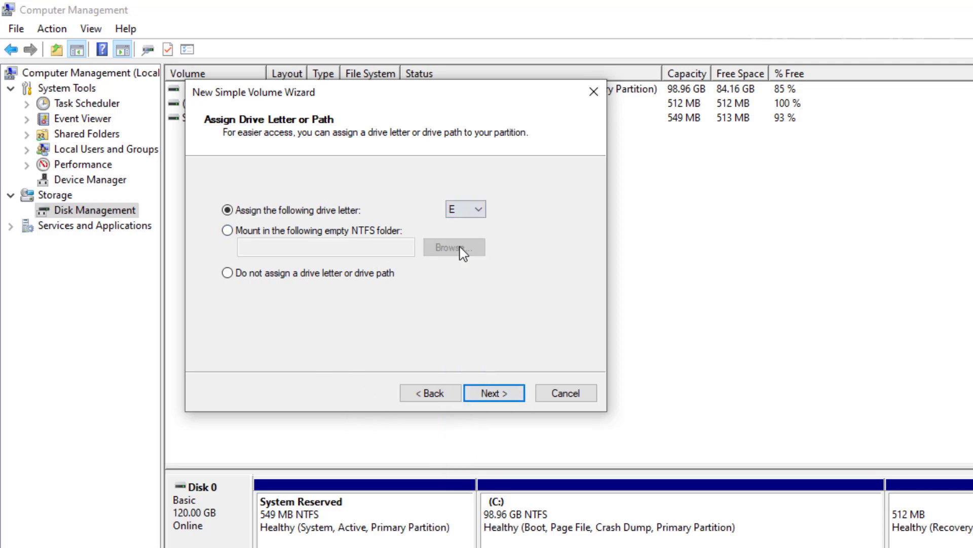
left_click(452, 209)
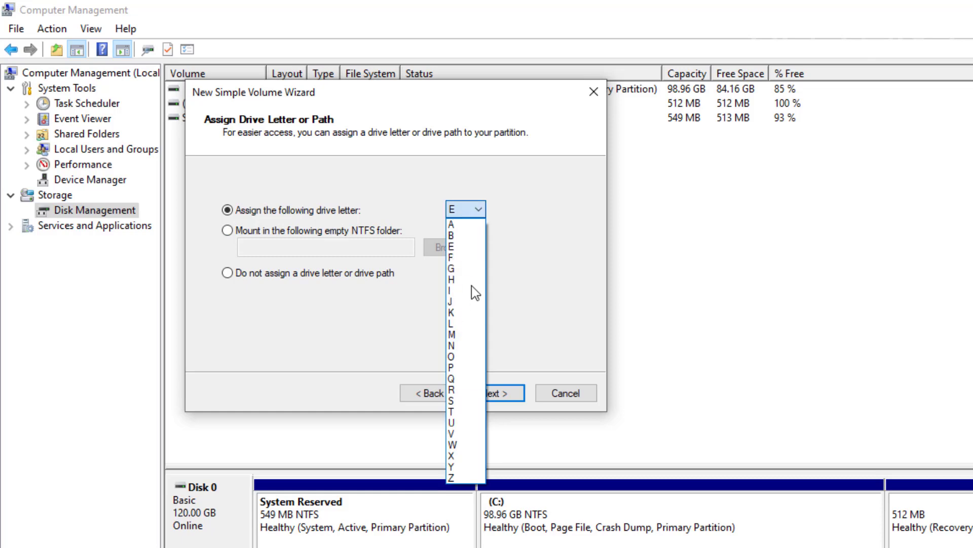
left_click(462, 246)
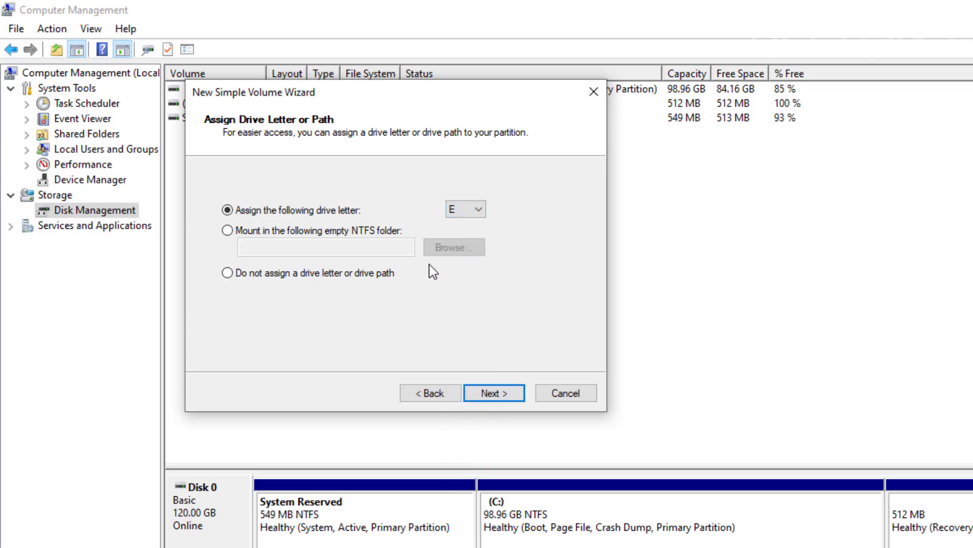
left_click(501, 396)
left_click(426, 394)
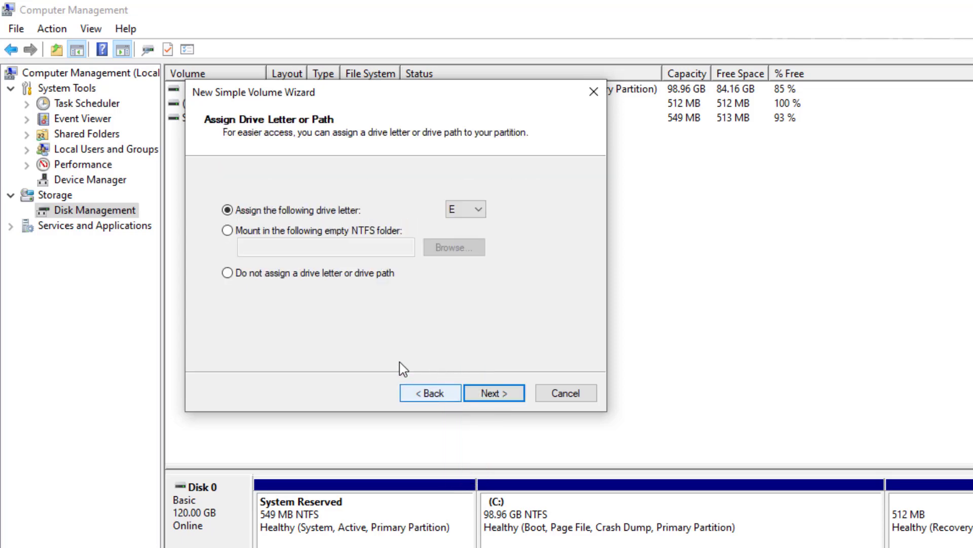
Quick-format the volume as NTFS with label DATA-FILES and finish the wizard.
left_click(492, 398)
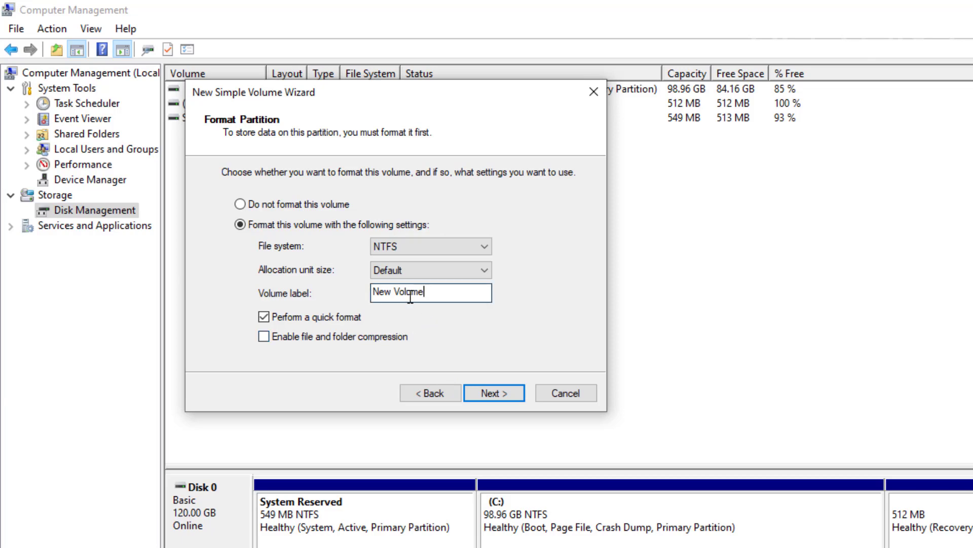
left_click_drag(409, 294, 347, 300)
type("D")
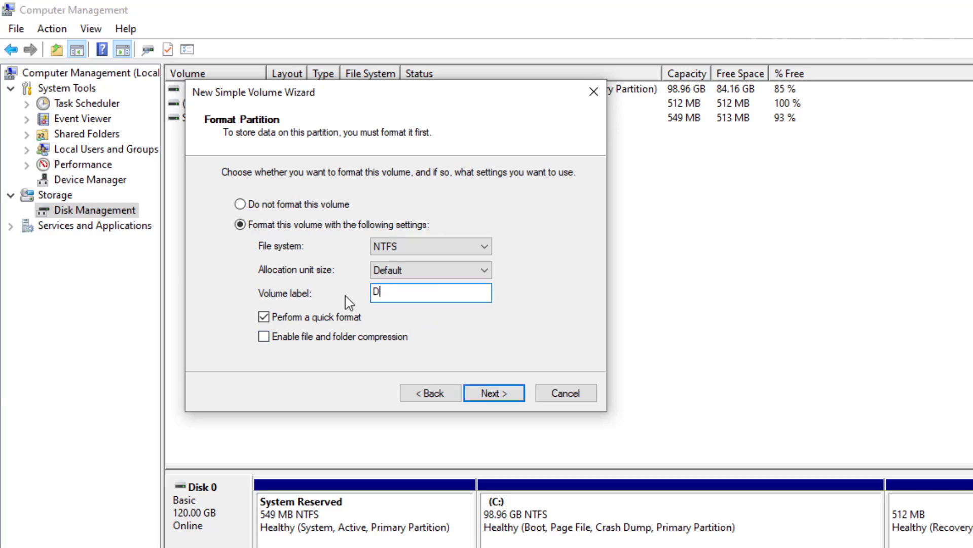
type("ATAFILES")
key("Left")
key("Left")
key("Left")
key("Left")
key("Left")
type("-")
left_click(506, 396)
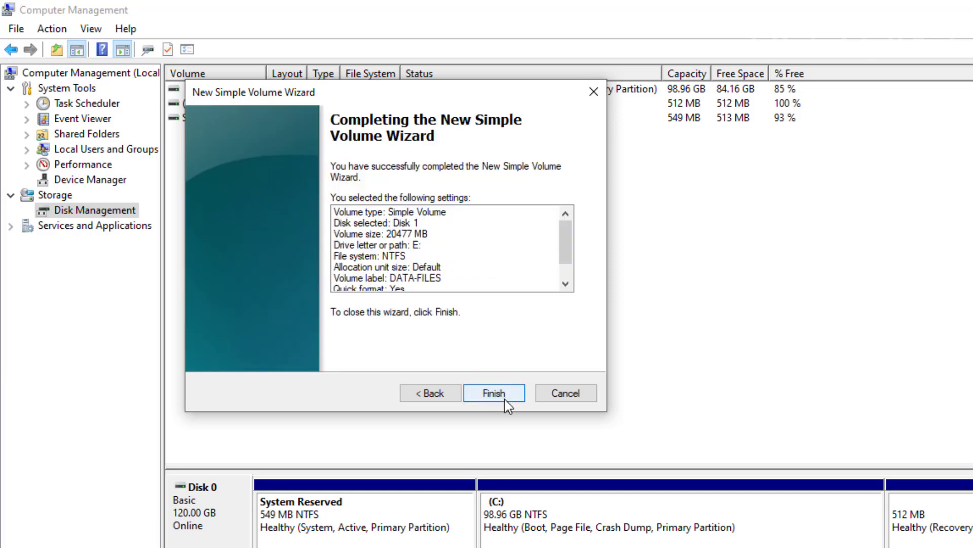
left_click(505, 399)
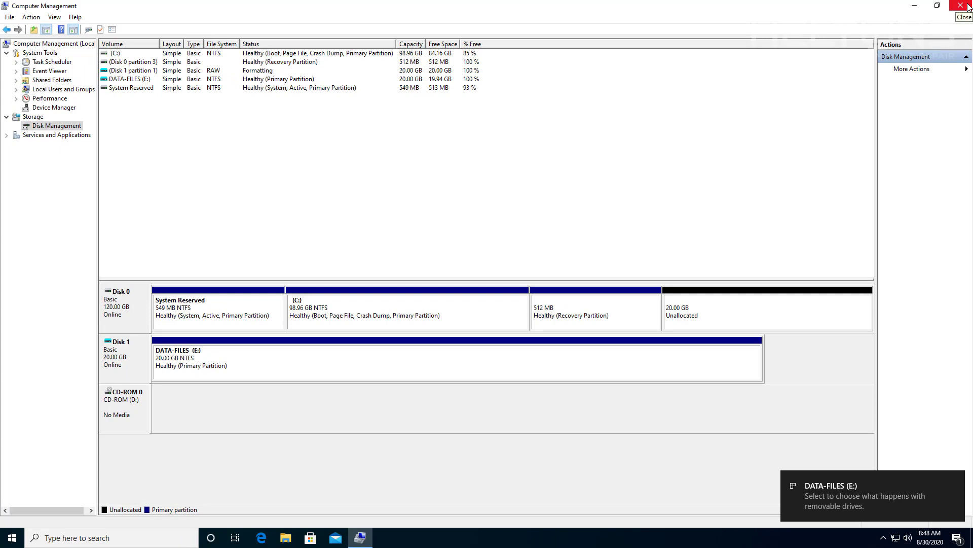
Close Computer Management and find DATA-FILES (E:) under This PC in File Explorer.
left_click(968, 7)
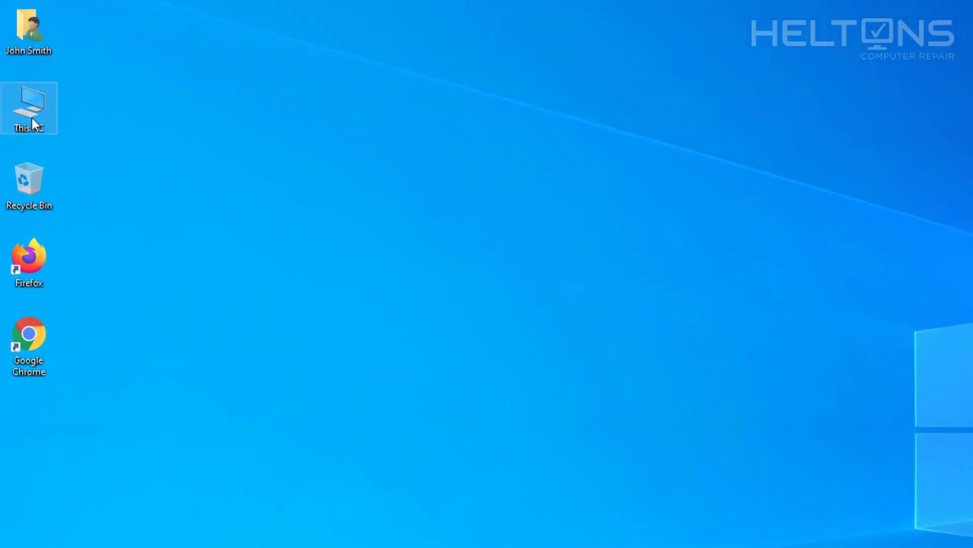
double_click(32, 118)
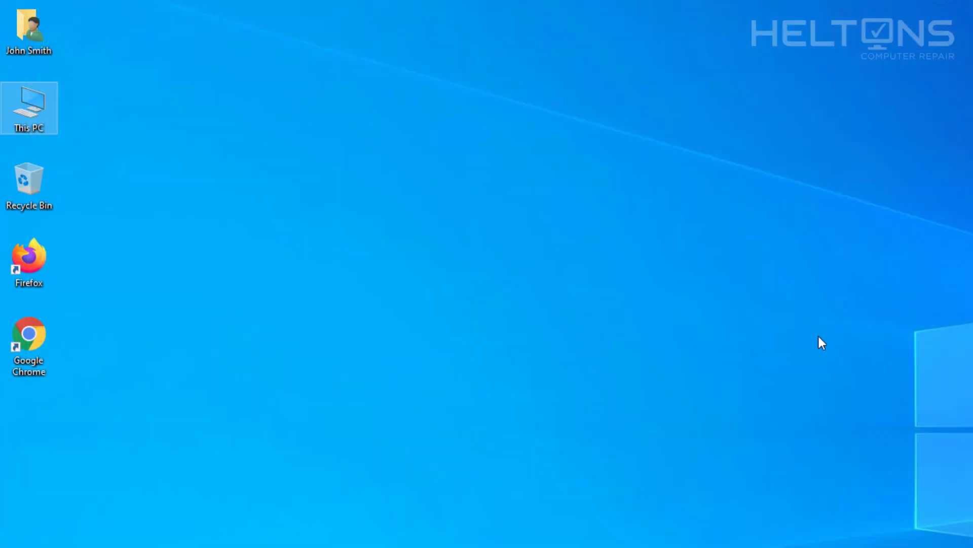
left_click(431, 532)
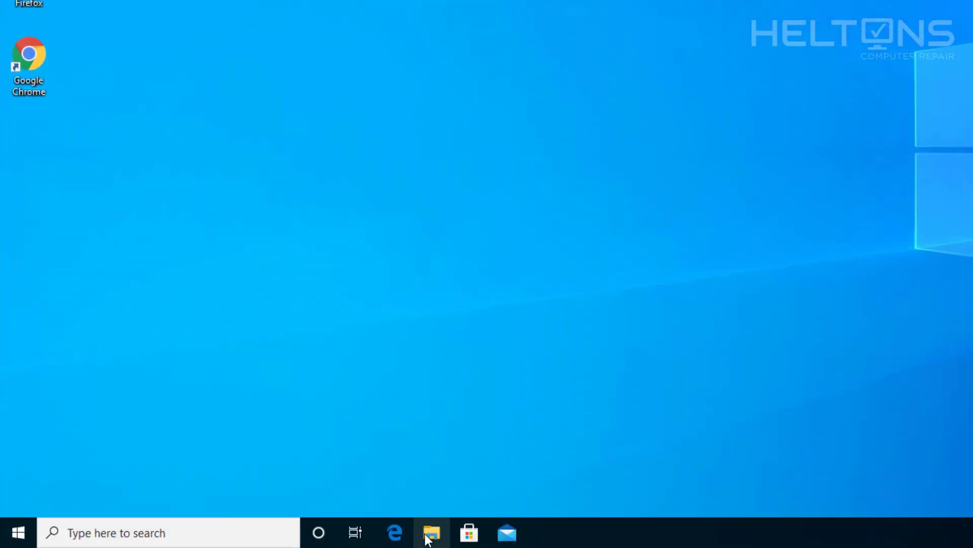
left_click(50, 211)
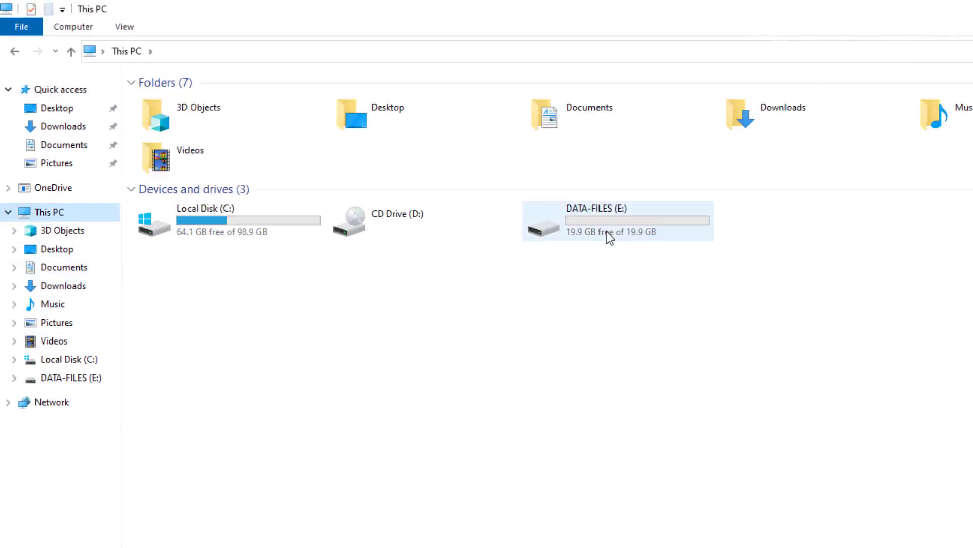
left_click(609, 234)
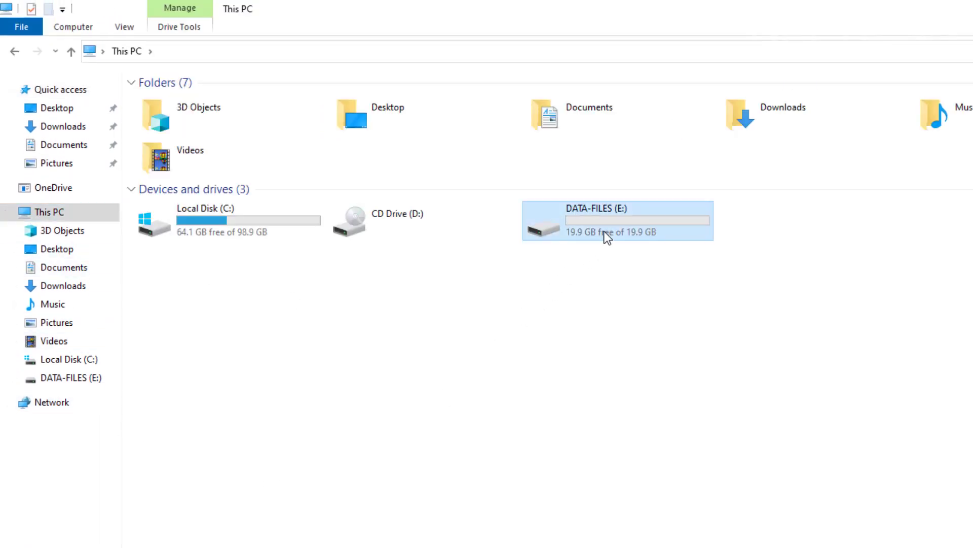